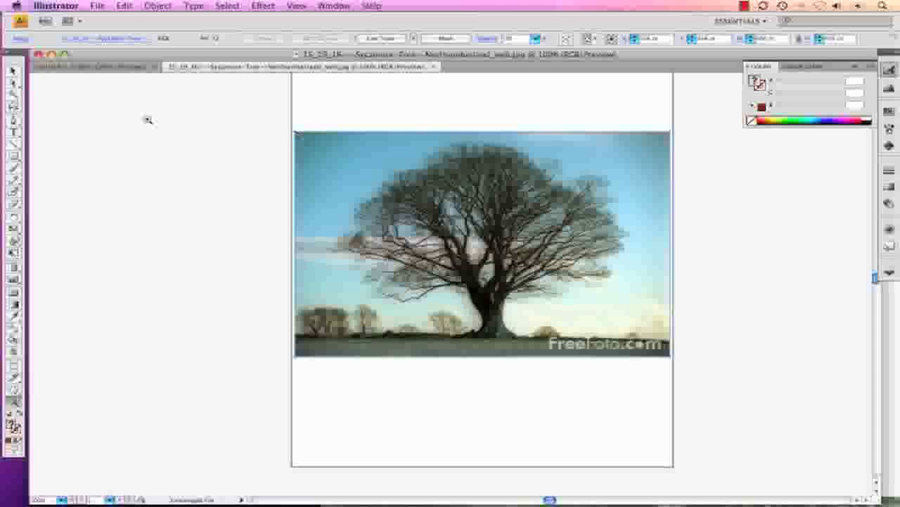
# Select the placed sycamore tree photo with the Selection tool.
pyautogui.click(12, 70)
pyautogui.click(318, 149)
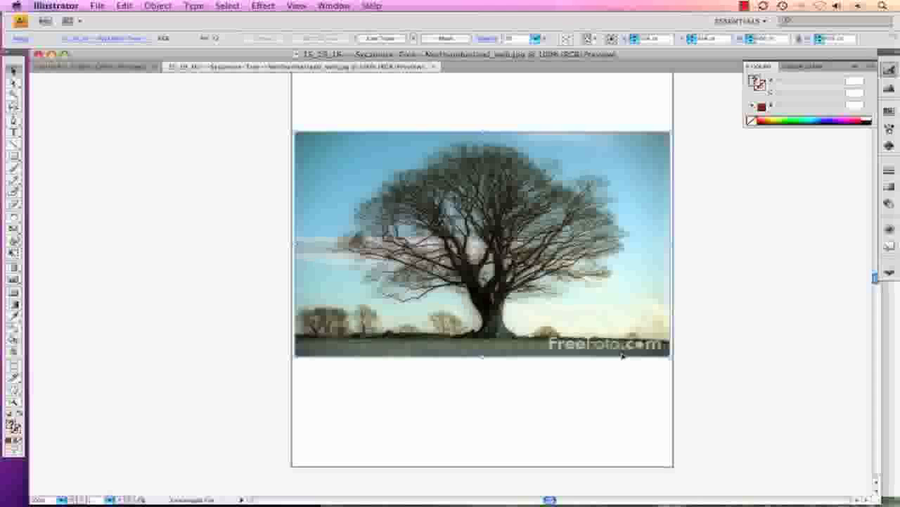
pyautogui.click(740, 321)
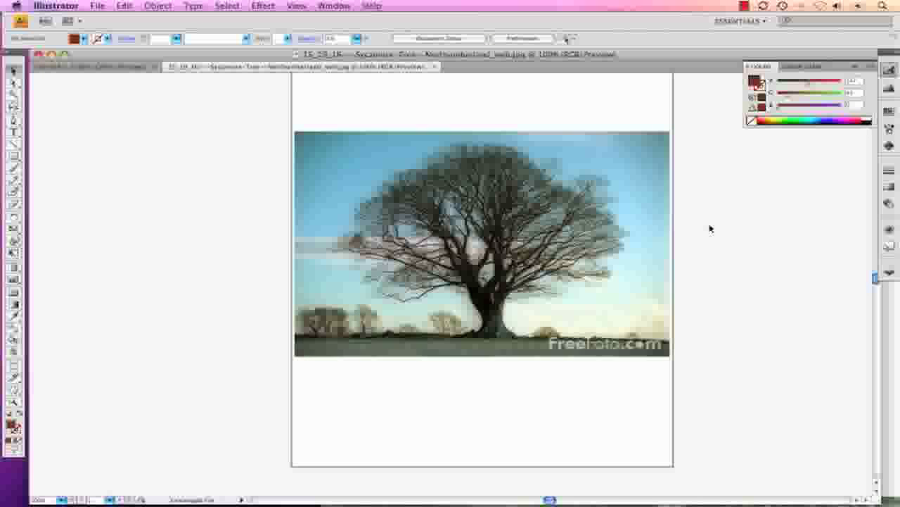
pyautogui.click(628, 205)
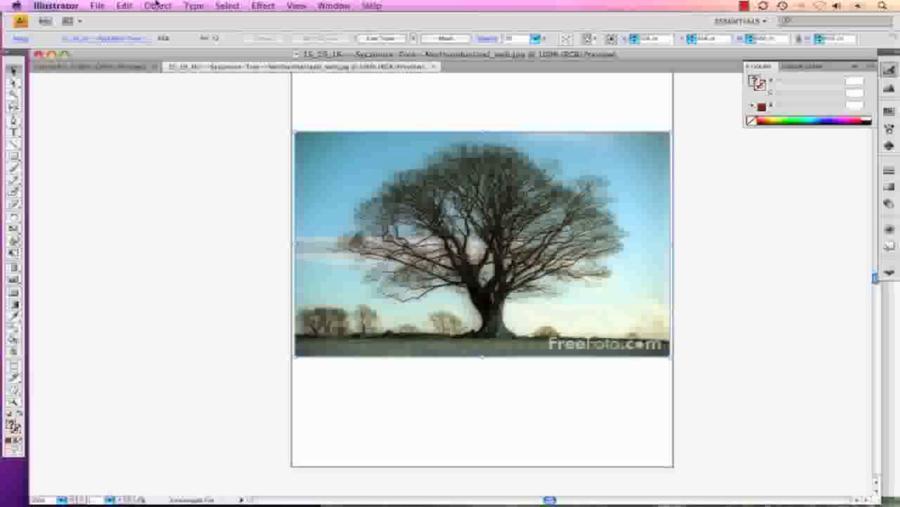
# Trace the tree photo with Object > Live Trace > Make and Convert to Live Paint.
pyautogui.click(171, 5)
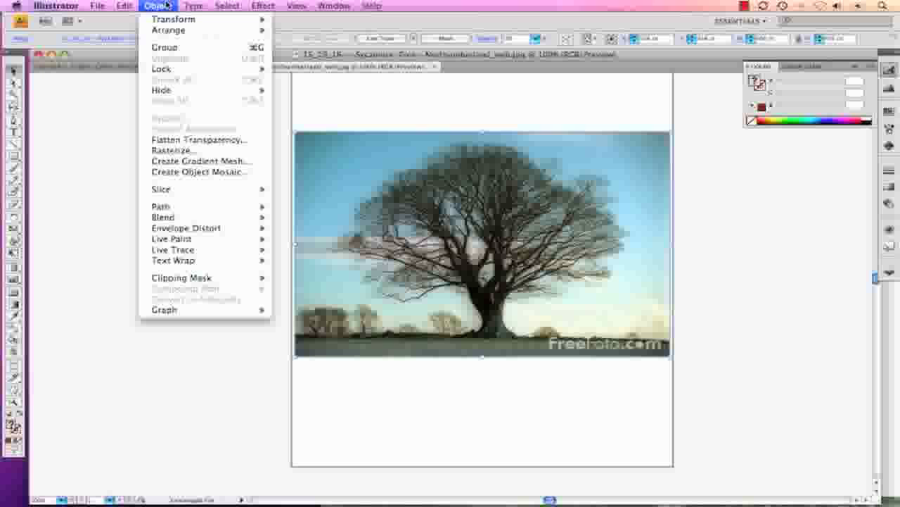
pyautogui.moveTo(162, 205)
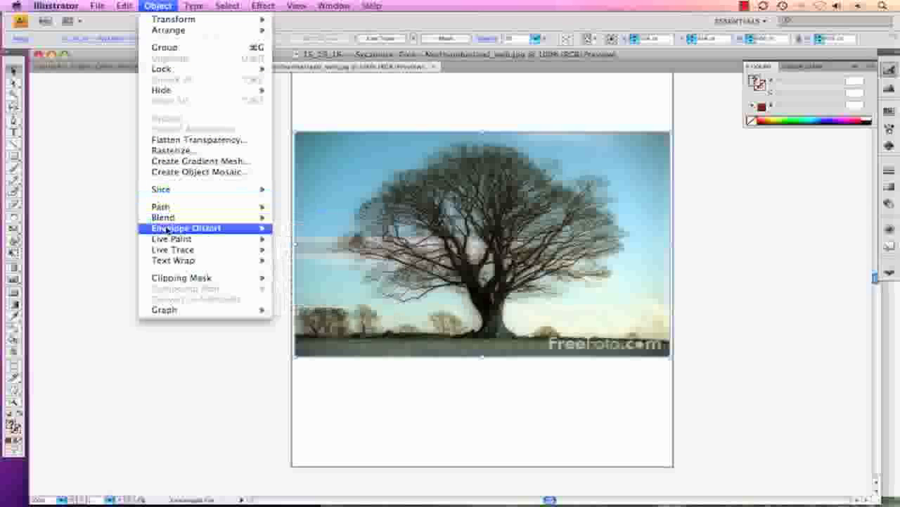
pyautogui.moveTo(171, 251)
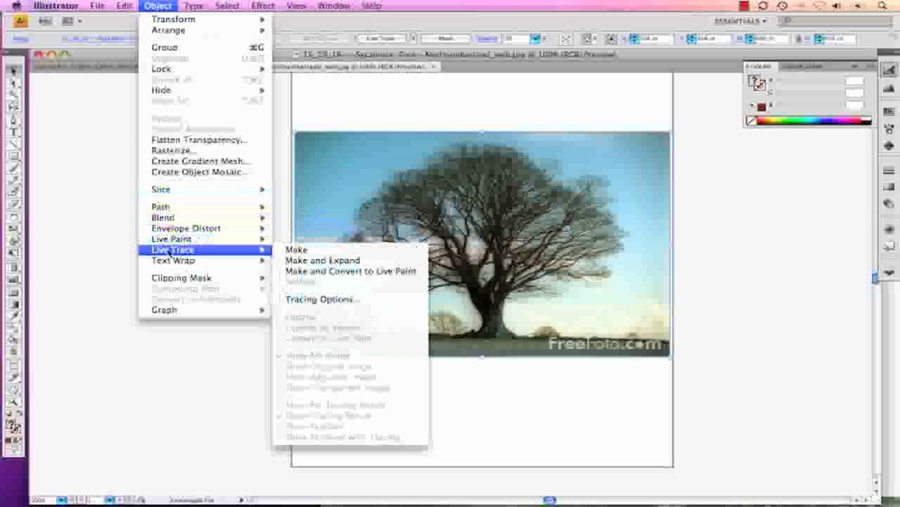
pyautogui.click(320, 271)
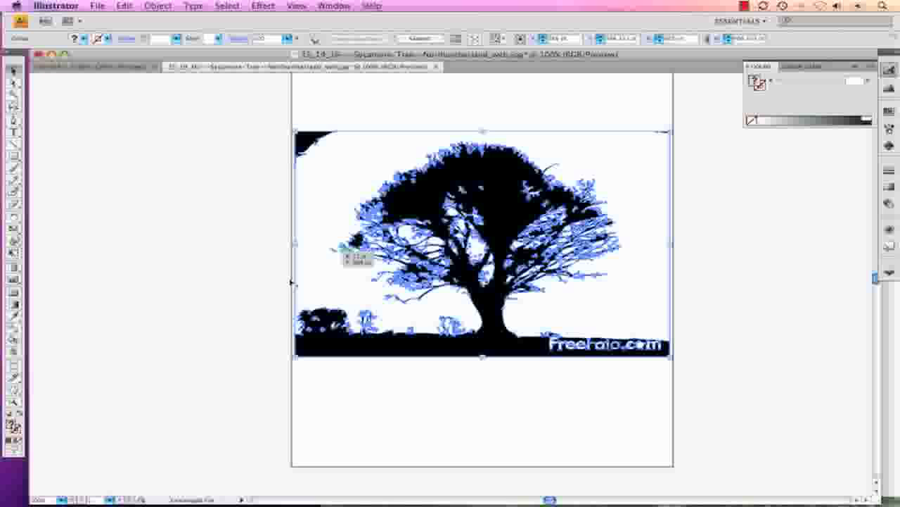
# Sample brown, shift the fill to dark reddish-brown on the Color spectrum, and target the traced tree.
pyautogui.click(12, 340)
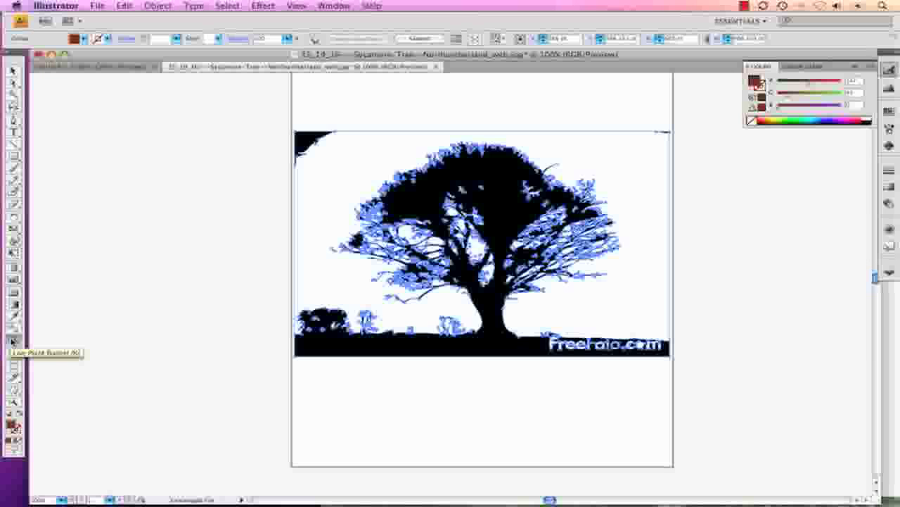
pyautogui.click(13, 339)
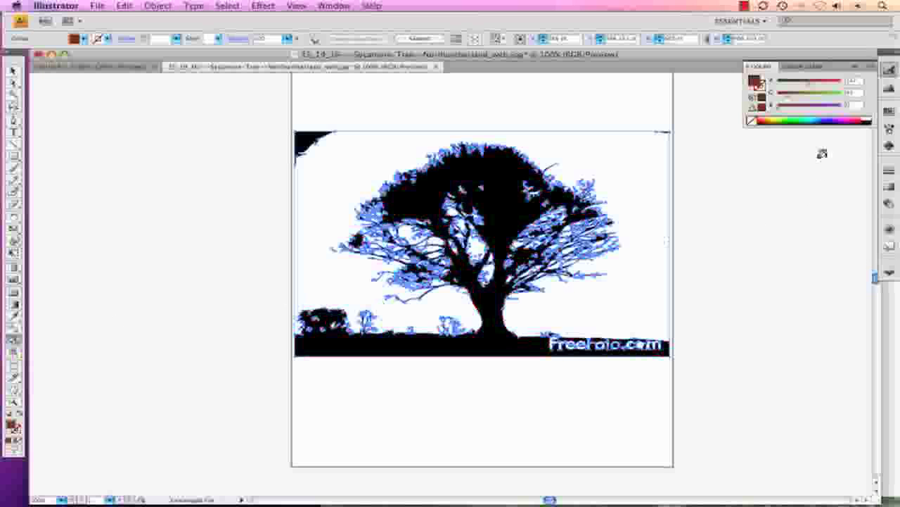
pyautogui.moveTo(827, 119); pyautogui.dragTo(866, 118)
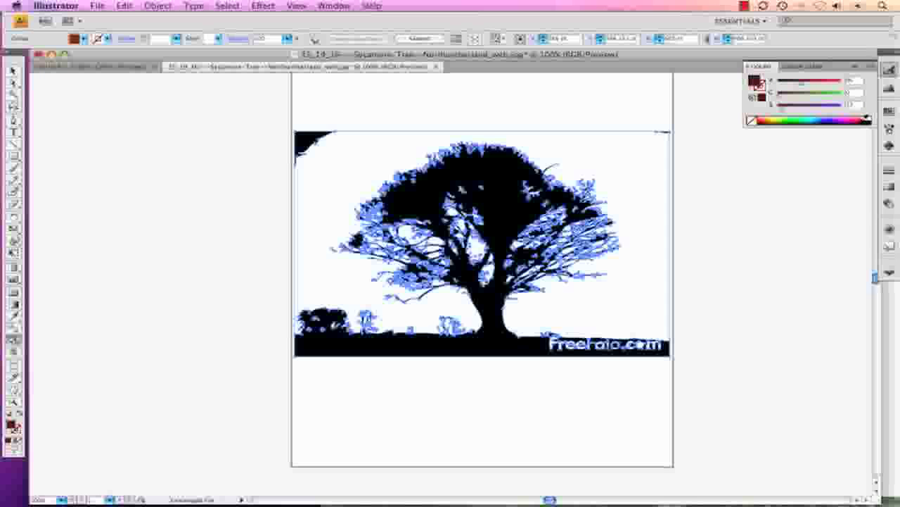
pyautogui.click(507, 304)
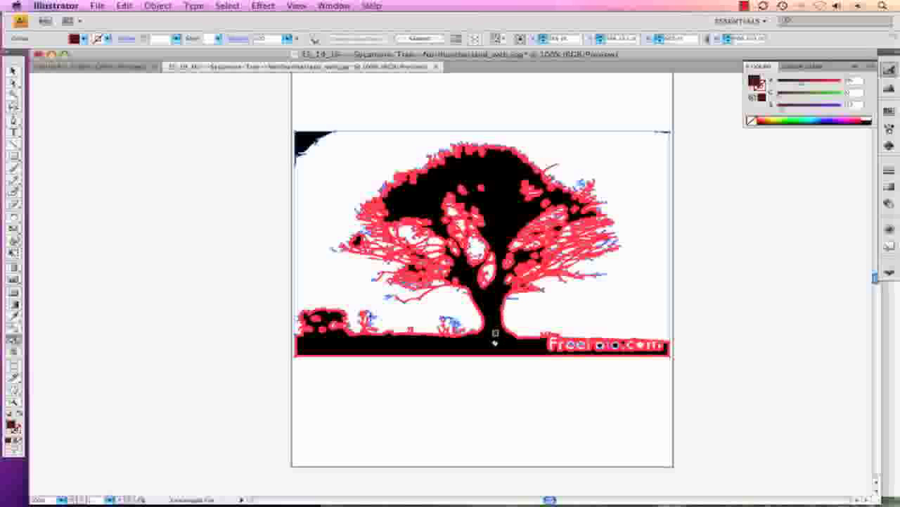
# Paint the black tree and ground dark reddish-brown and the top-left corner yellow.
pyautogui.click(494, 342)
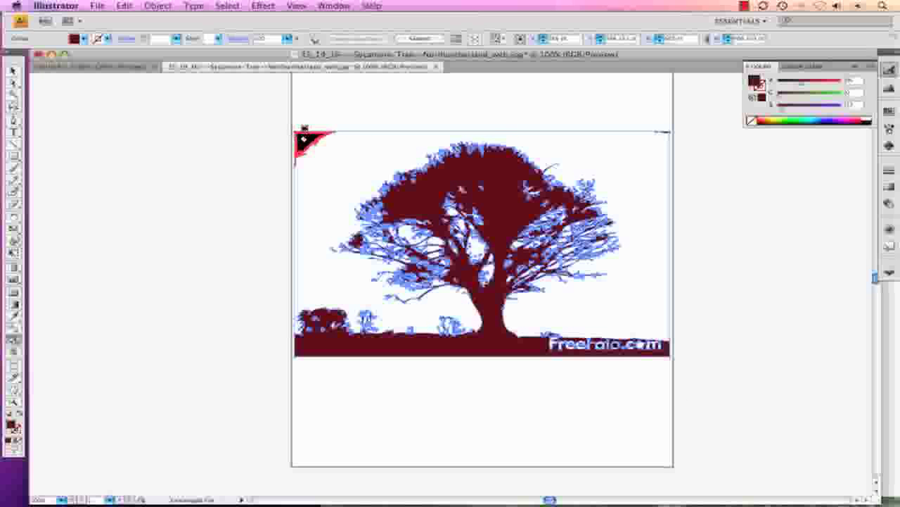
pyautogui.click(820, 120)
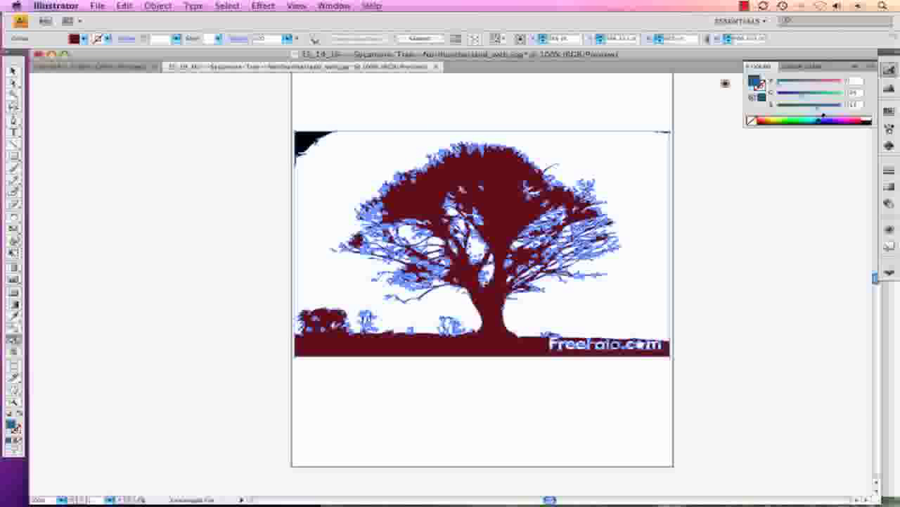
pyautogui.click(823, 115)
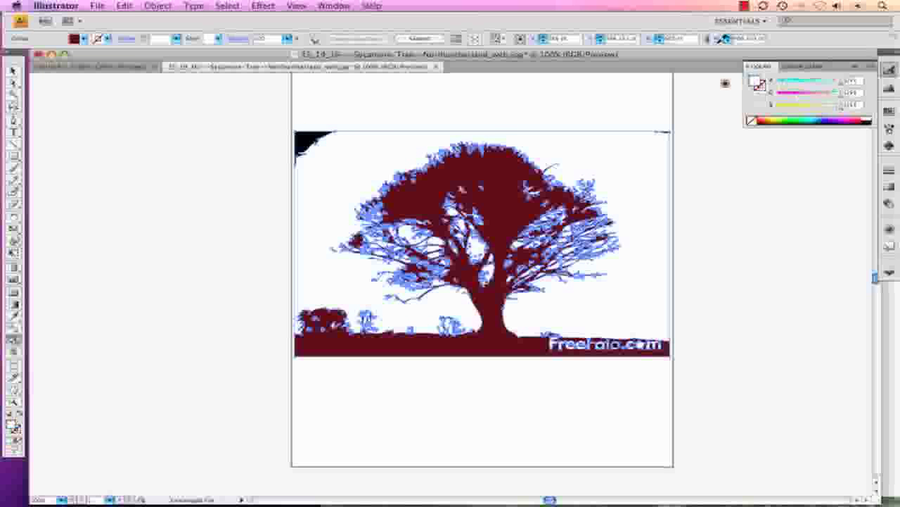
pyautogui.click(785, 108)
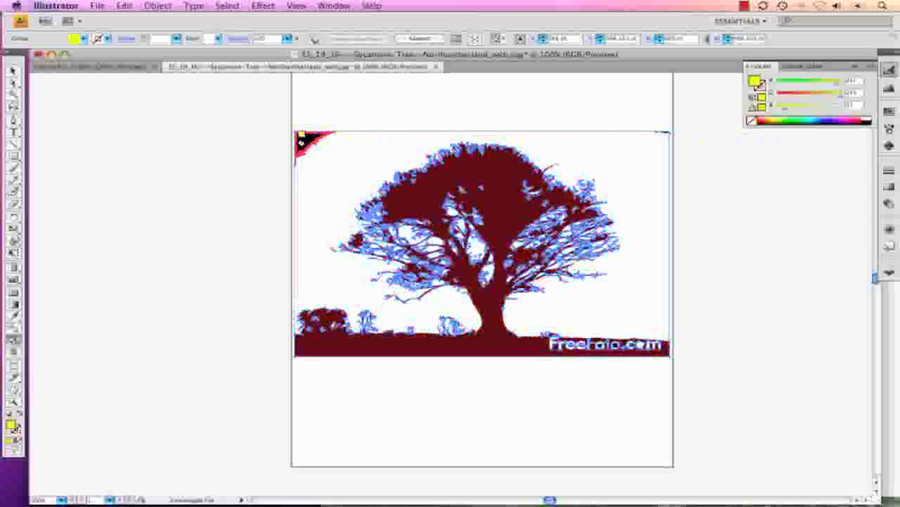
pyautogui.click(301, 141)
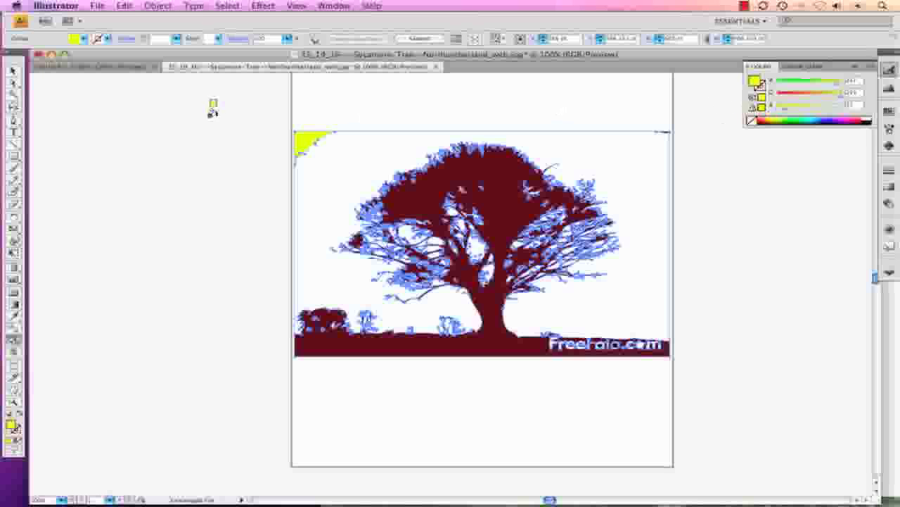
pyautogui.click(12, 71)
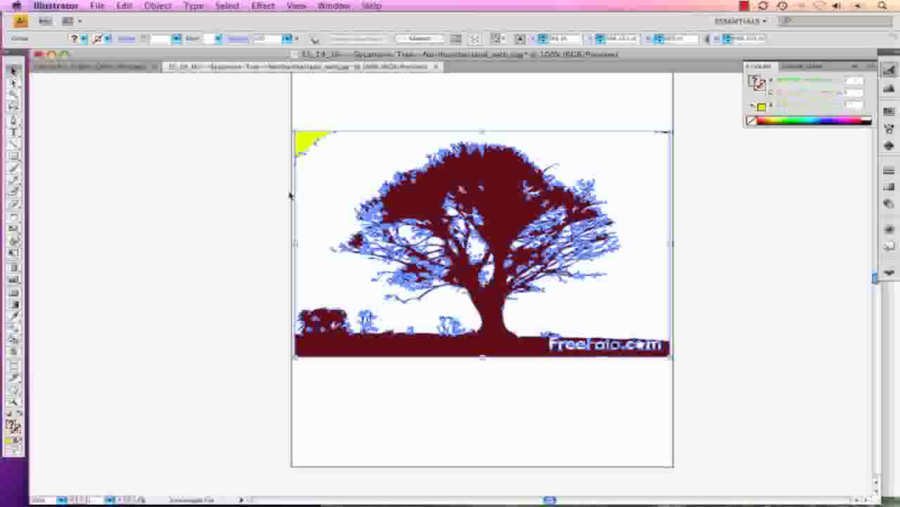
# Deselect the traced tree artwork with Select > Deselect.
pyautogui.click(267, 6)
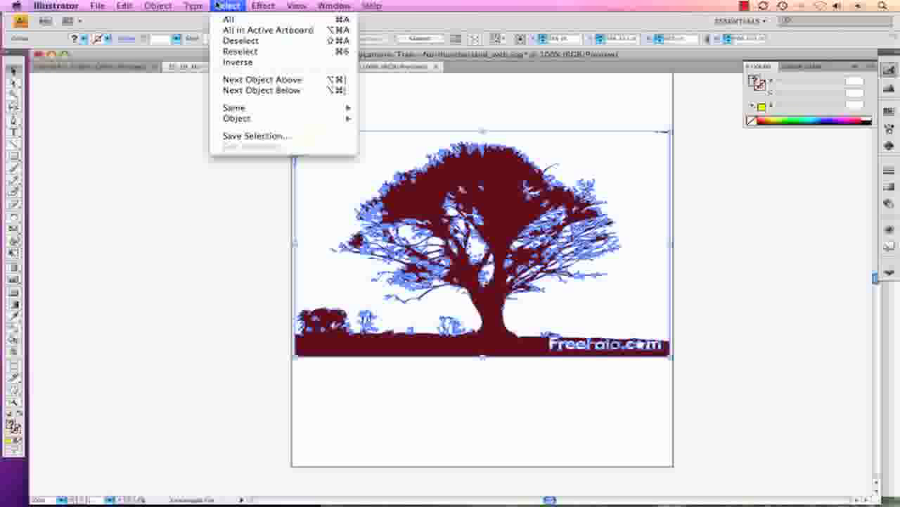
pyautogui.click(232, 41)
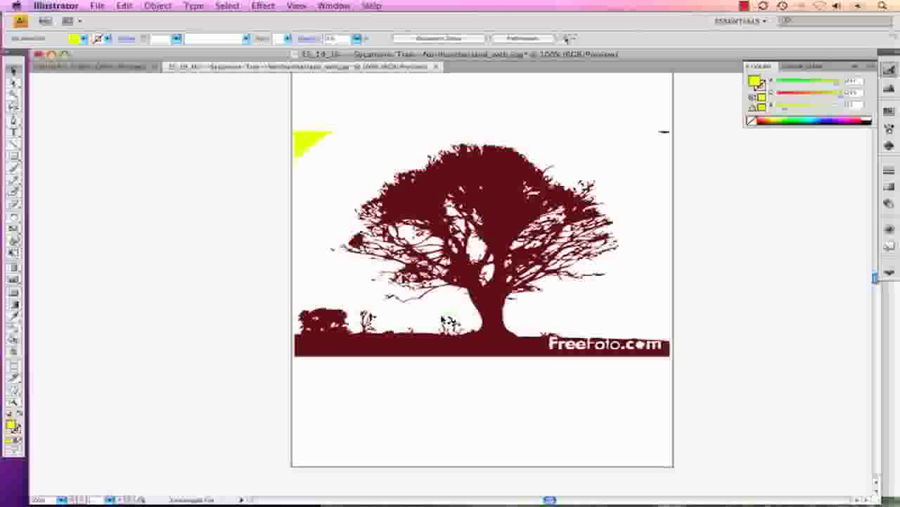
pyautogui.click(14, 401)
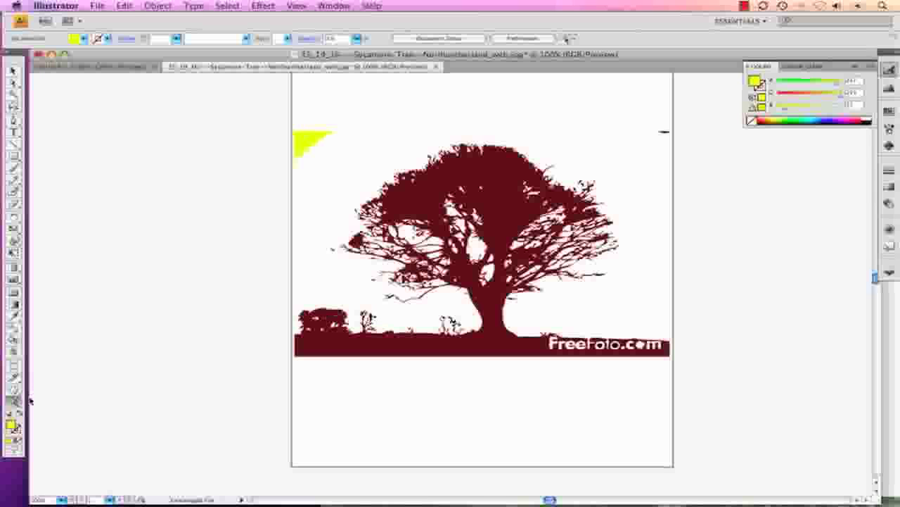
# Zoom in on the stray black shape by the small plant and sample the tree's dark reddish-brown.
pyautogui.click(451, 322)
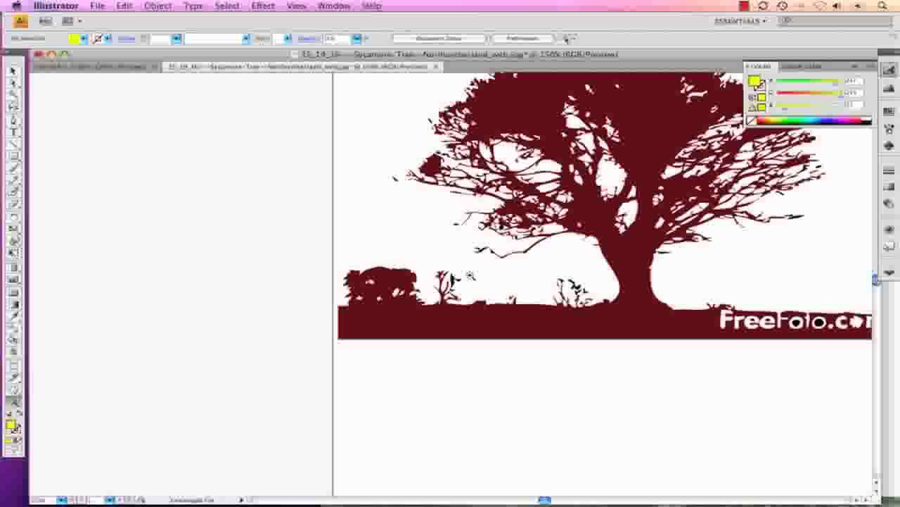
pyautogui.click(426, 292)
pyautogui.click(430, 294)
pyautogui.click(450, 301)
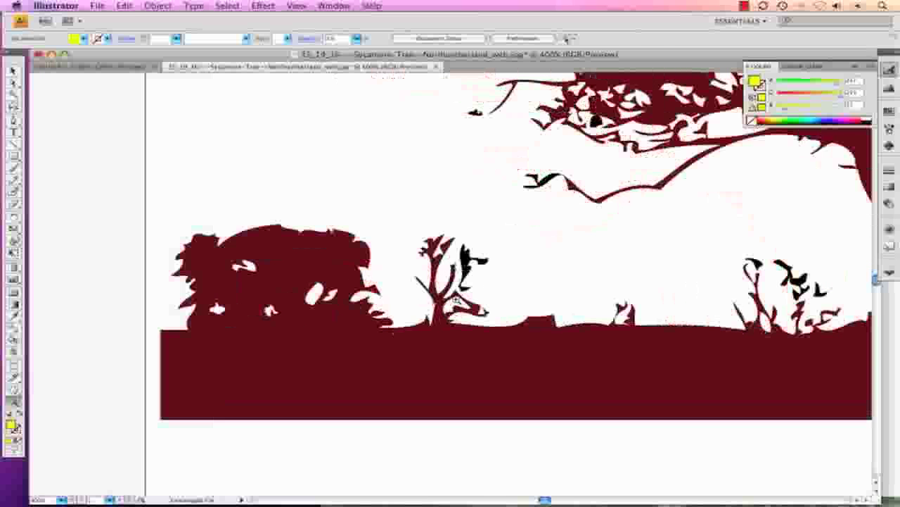
pyautogui.click(489, 302)
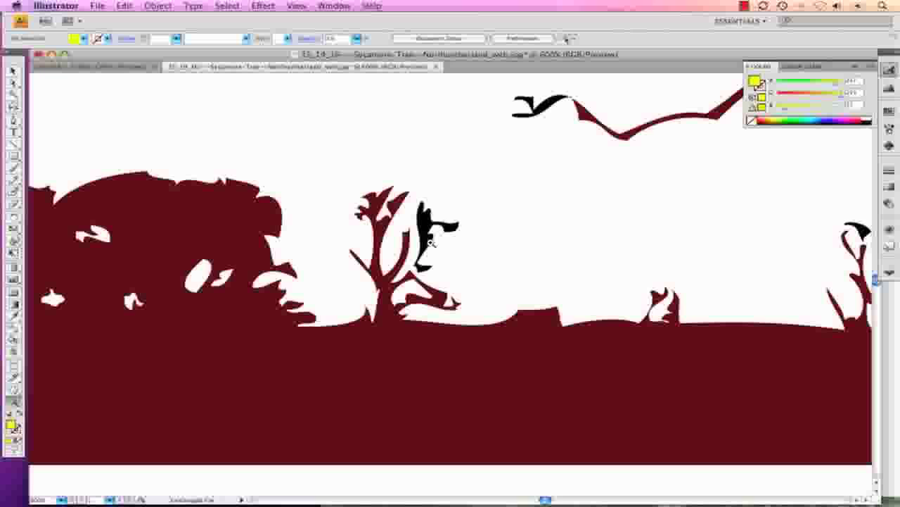
pyautogui.click(427, 223)
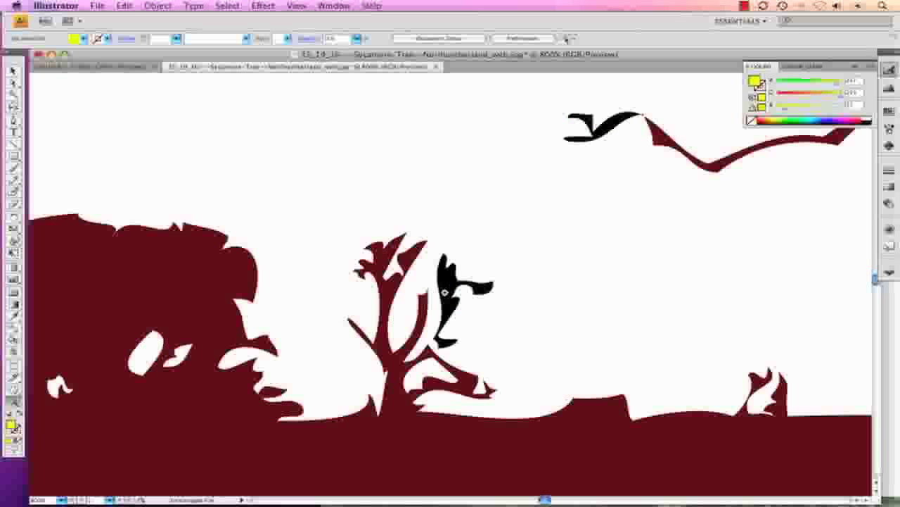
pyautogui.click(443, 293)
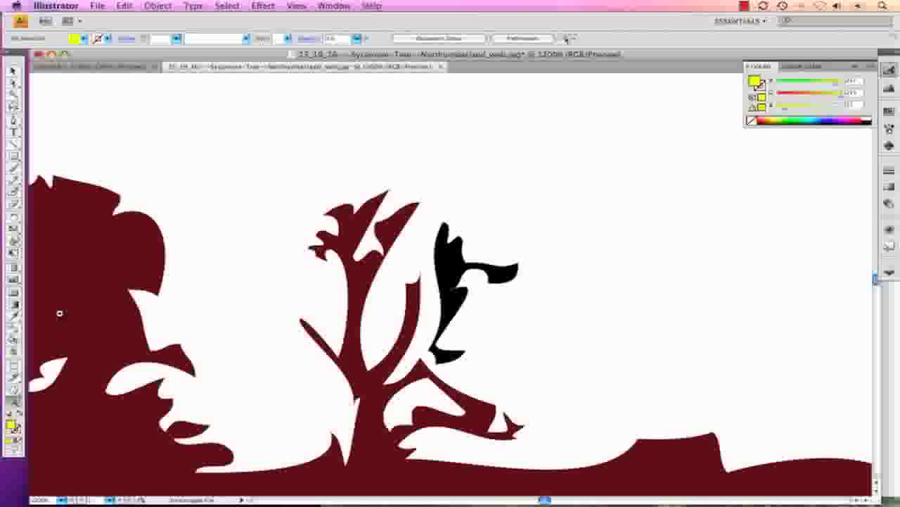
pyautogui.click(13, 314)
pyautogui.click(357, 273)
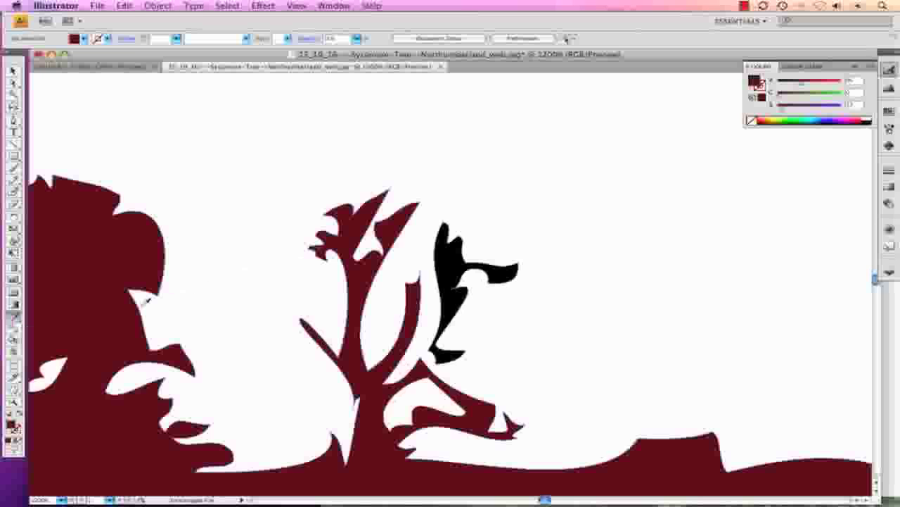
# Fill the black leaf shape and the gap near the trunk dark reddish-brown.
pyautogui.click(12, 340)
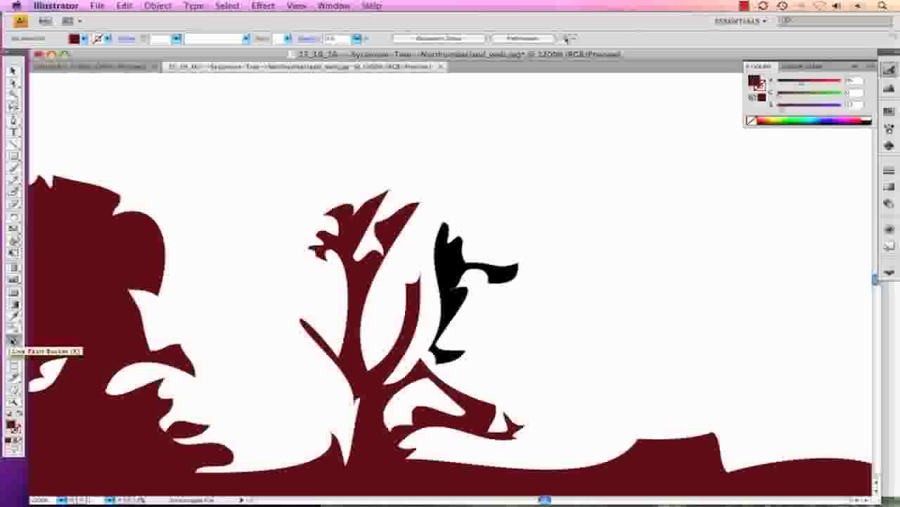
pyautogui.click(454, 263)
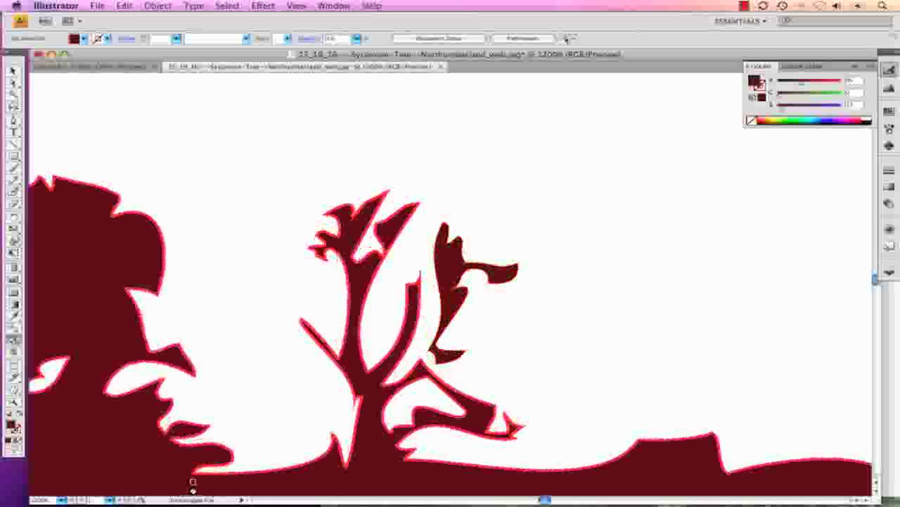
pyautogui.click(165, 418)
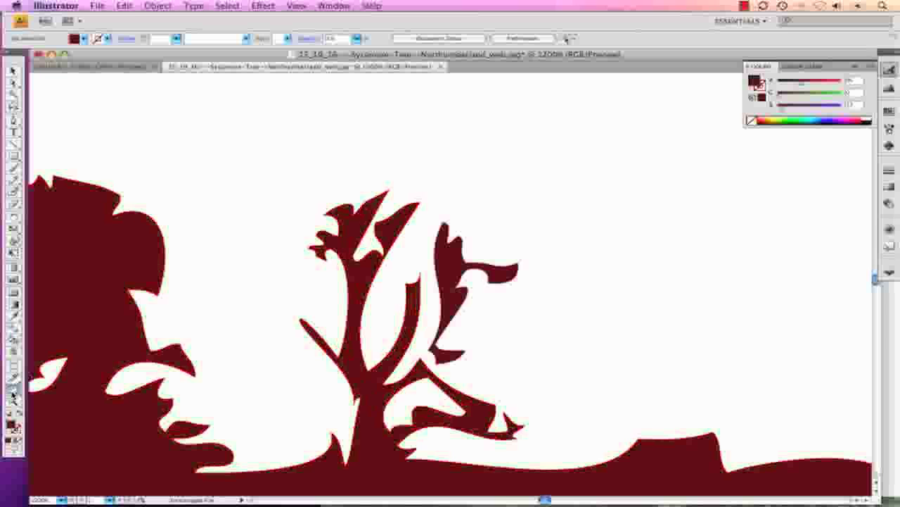
pyautogui.click(12, 391)
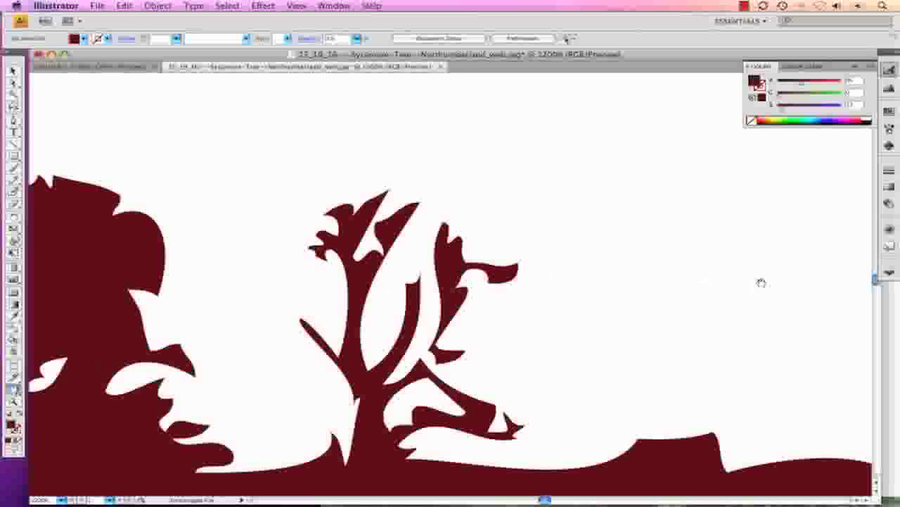
# Pan along the ground and fill the two black shapes among the plants dark reddish-brown.
pyautogui.moveTo(760, 281); pyautogui.dragTo(275, 271)
pyautogui.moveTo(602, 281); pyautogui.dragTo(234, 283)
pyautogui.moveTo(634, 291); pyautogui.dragTo(259, 261)
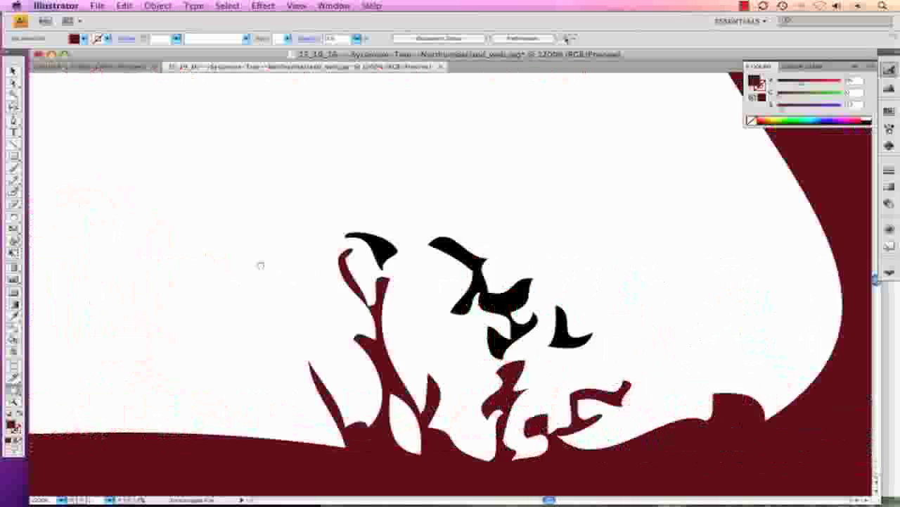
pyautogui.moveTo(609, 303); pyautogui.dragTo(442, 265)
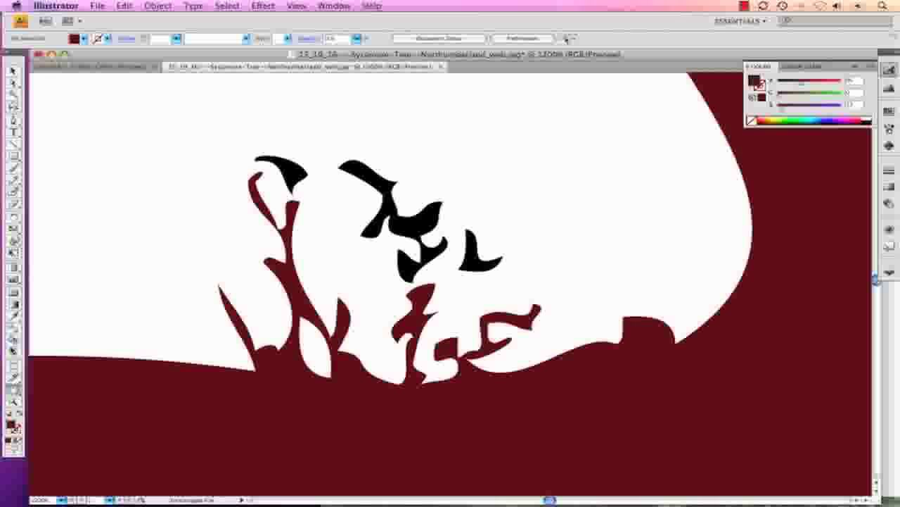
pyautogui.click(12, 340)
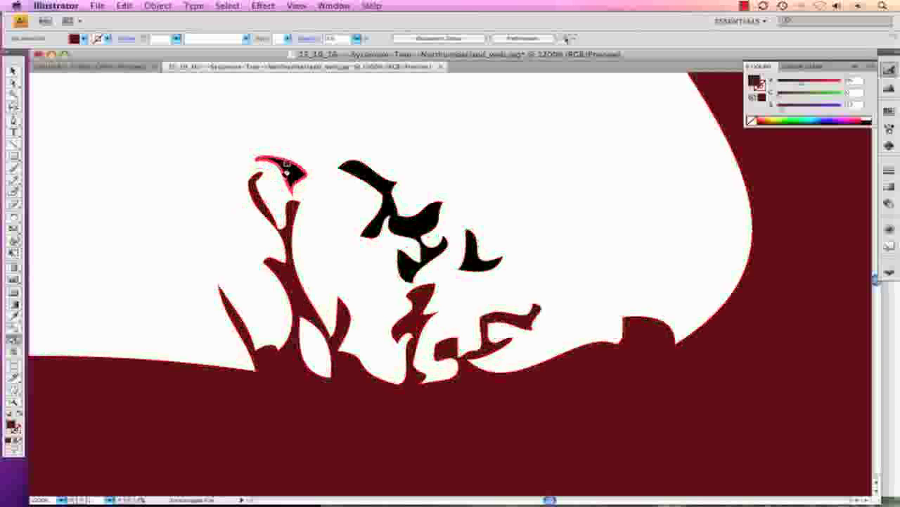
pyautogui.click(287, 169)
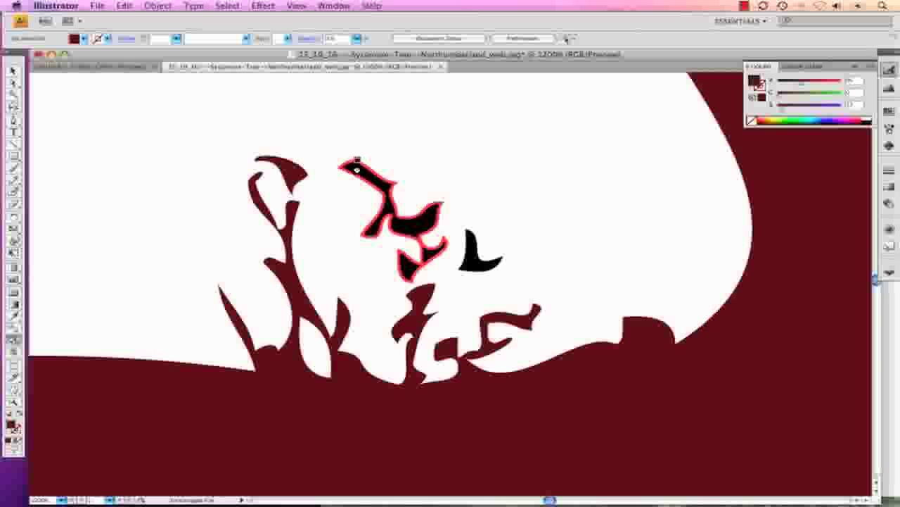
pyautogui.click(357, 168)
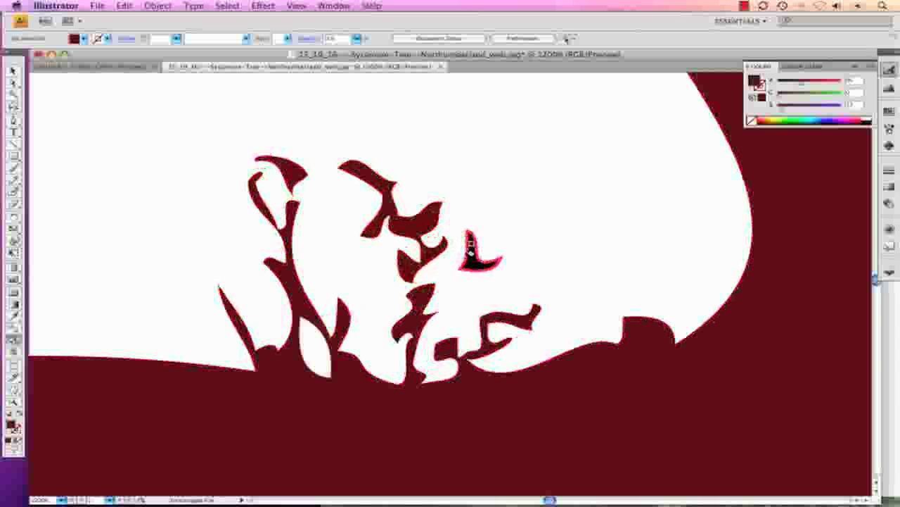